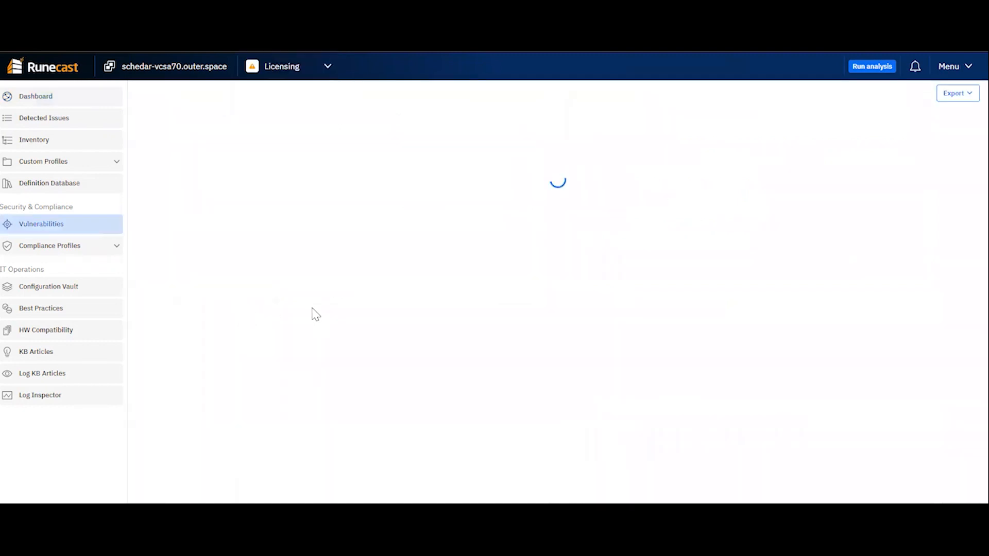
Step: Look through the vulnerabilities list, open the license request form from a trial-restricted Major entry, and close it
scroll(427, 305, "down", 5)
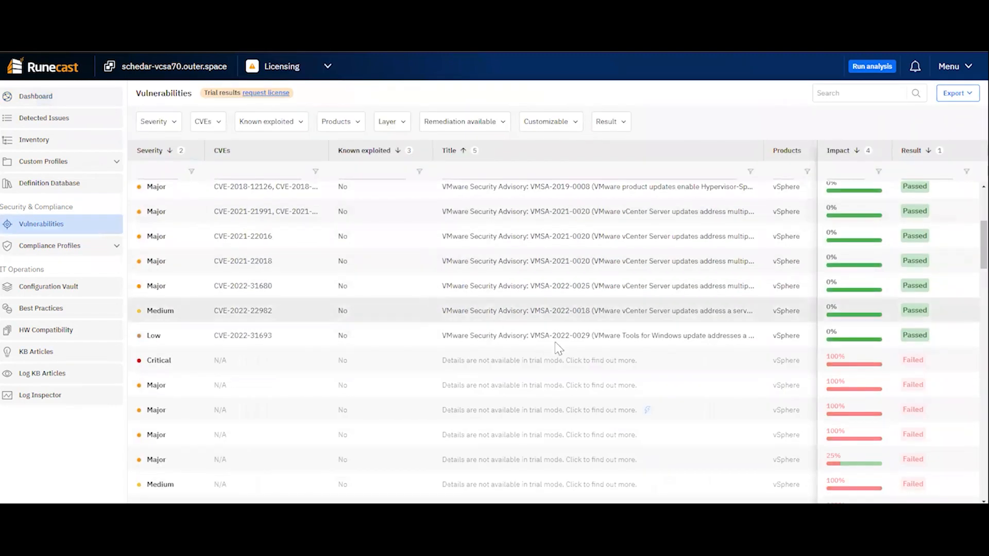
scroll(399, 360, "down", 2)
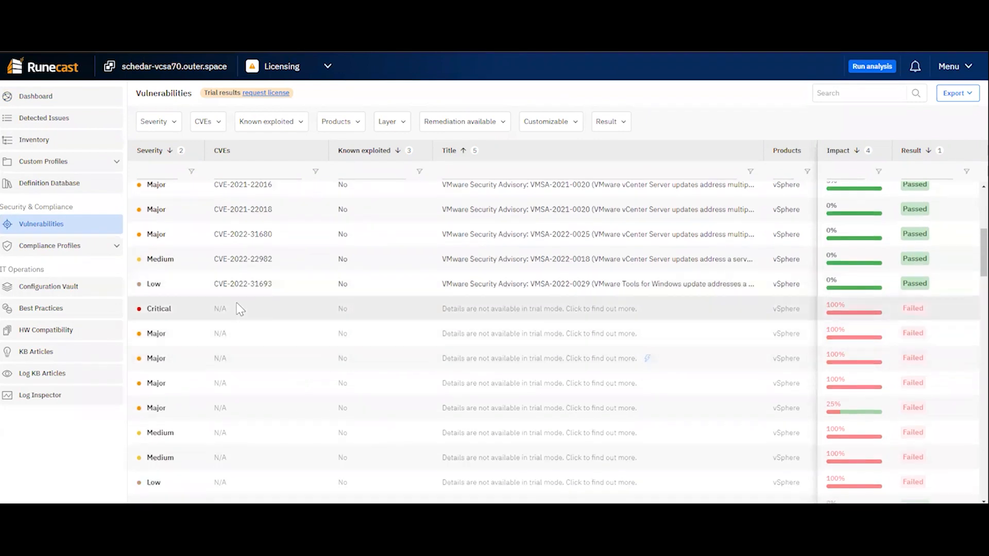
left_click(499, 335)
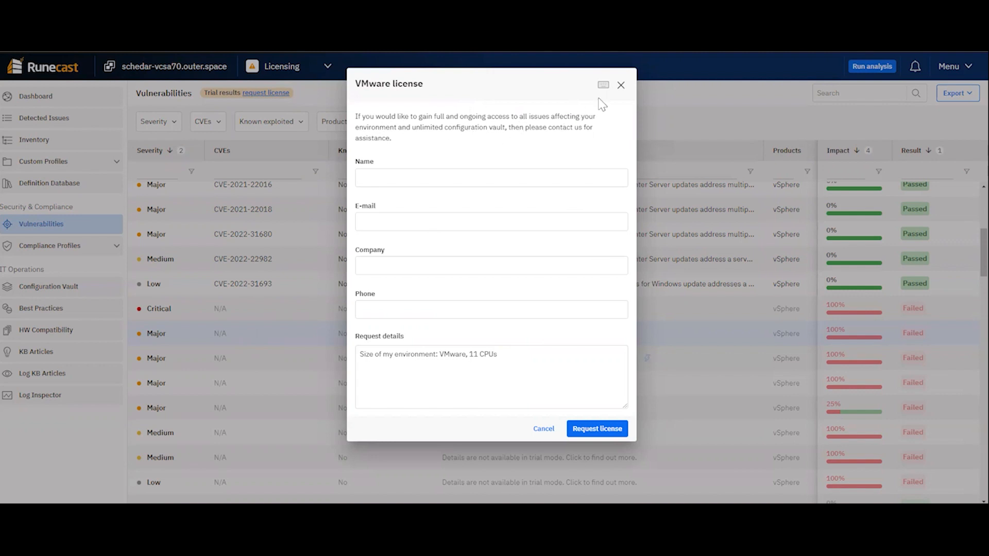
left_click(621, 86)
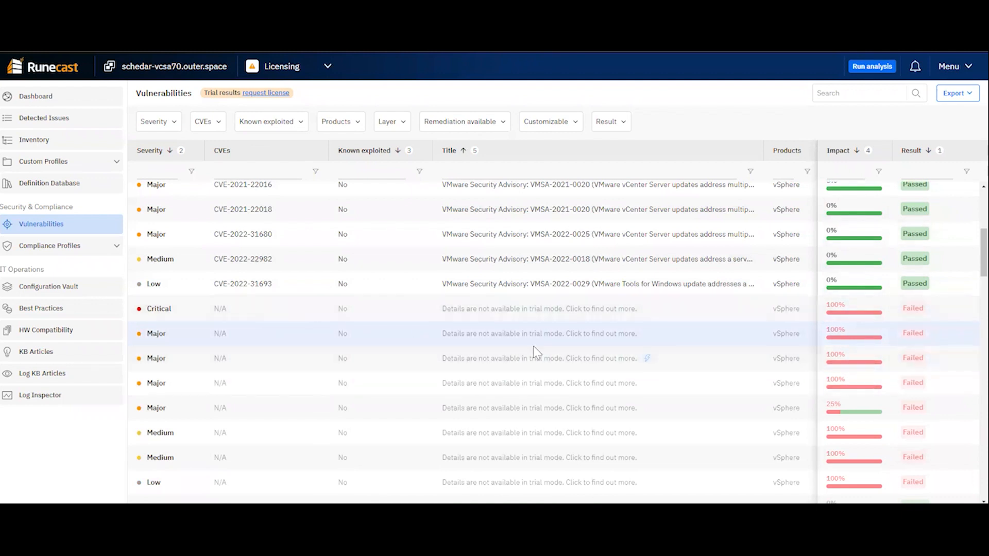
Step: Browse the vulnerabilities list down through the trial-restricted entries and back to its beginning, dismissing the error notification
scroll(534, 346, "up", 5)
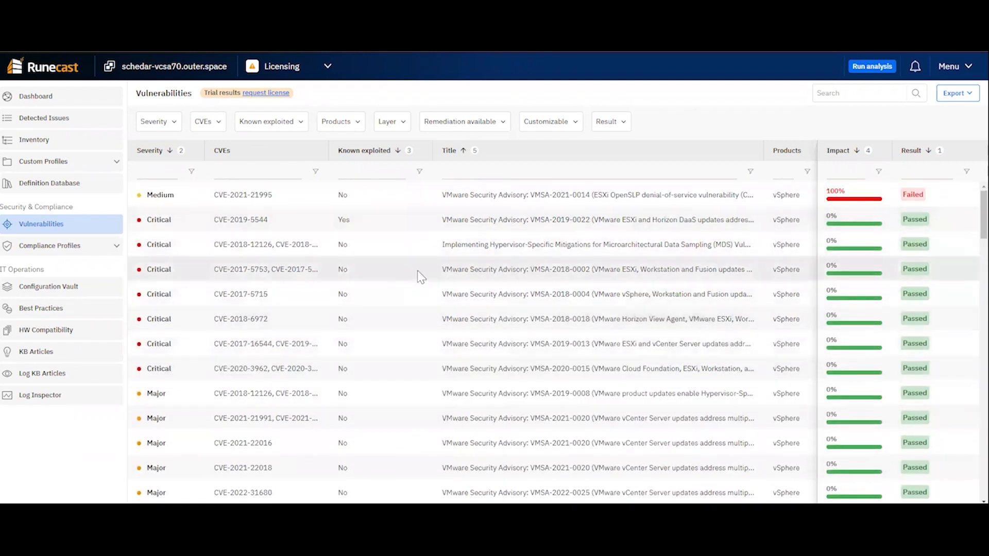
scroll(390, 315, "down", 5)
scroll(421, 344, "down", 5)
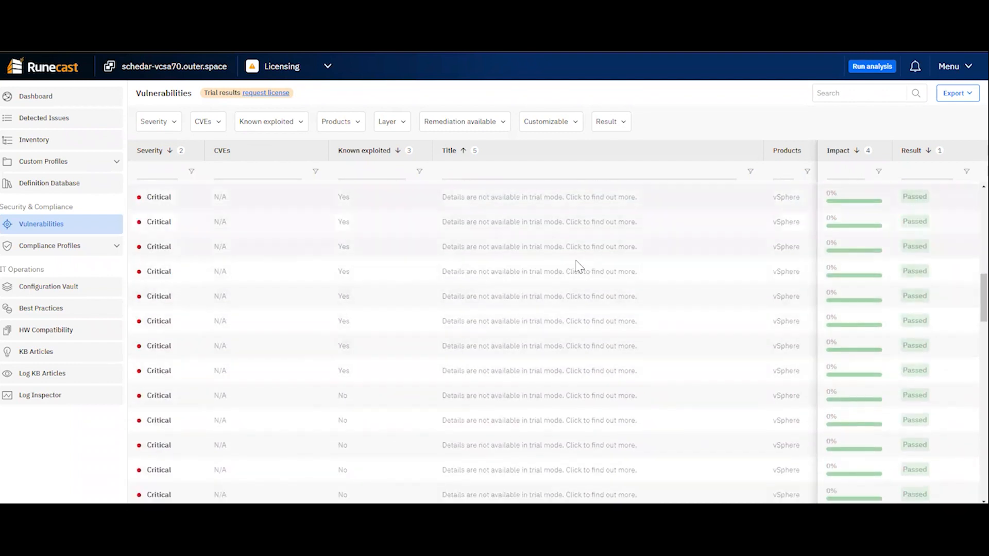
scroll(516, 237, "up", 5)
scroll(495, 230, "up", 5)
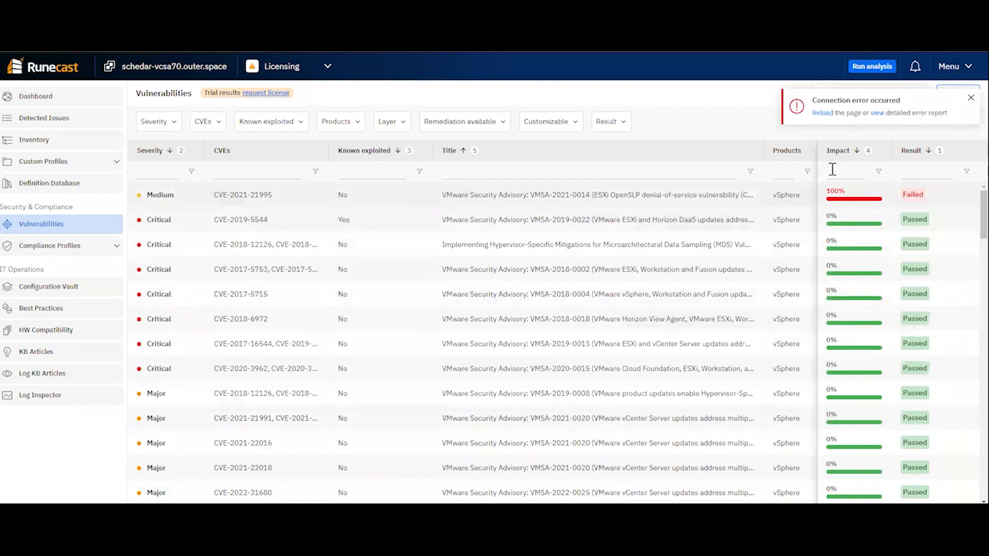
left_click(971, 98)
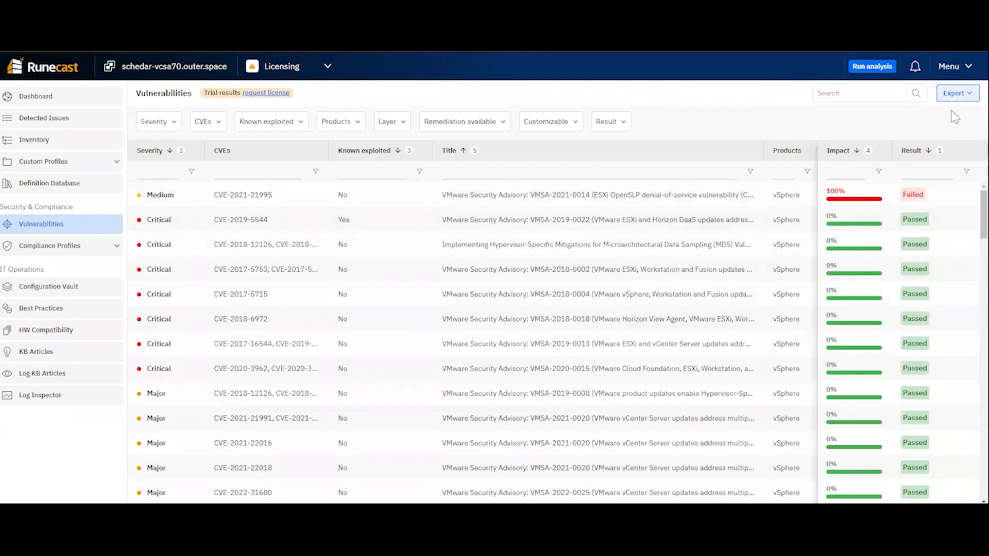
Step: Return to the dashboard and open the Licensing page in the system settings
left_click(39, 97)
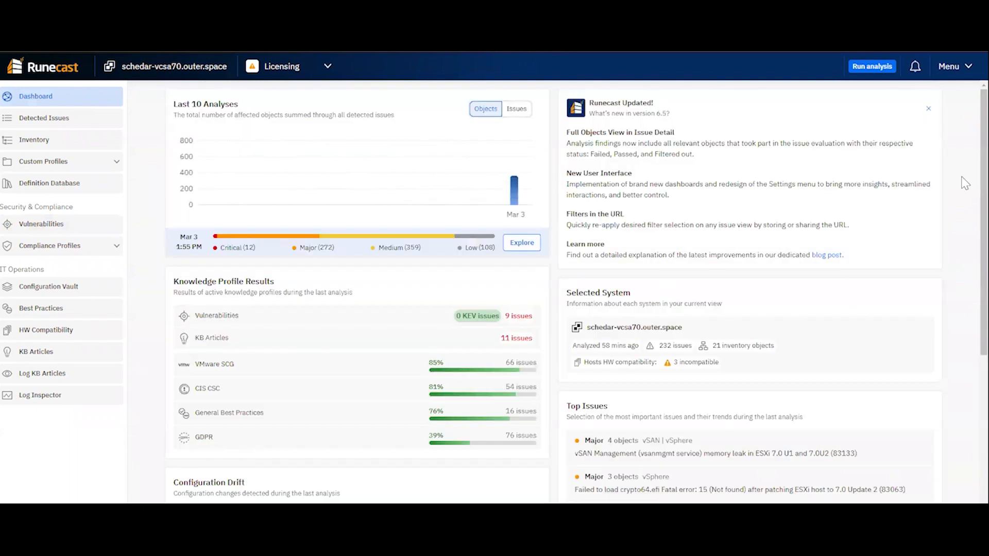
left_click(966, 74)
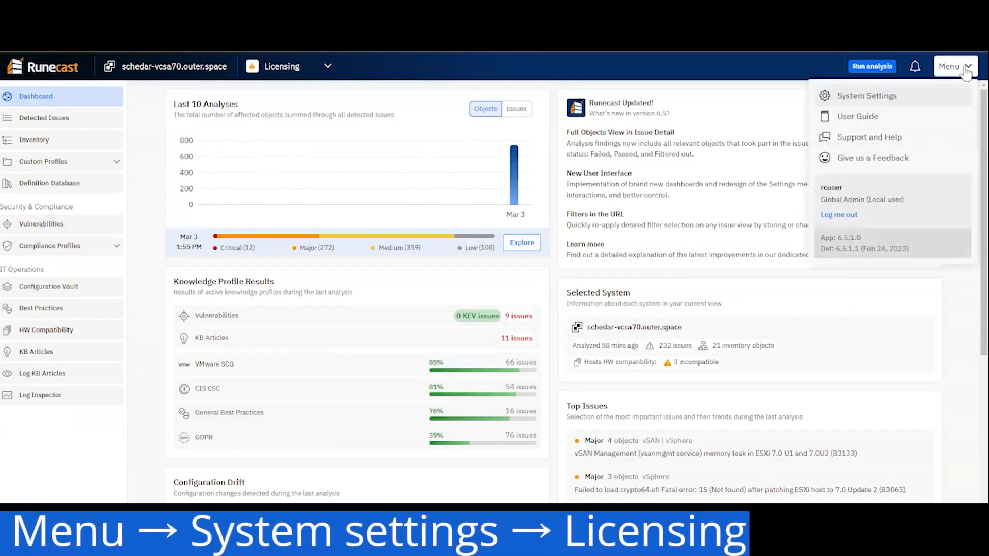
left_click(856, 101)
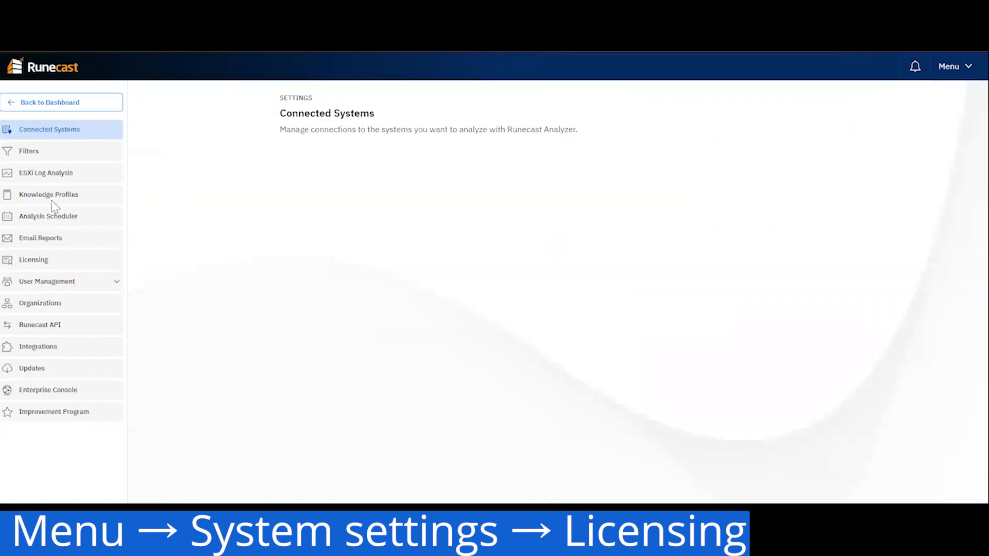
left_click(25, 262)
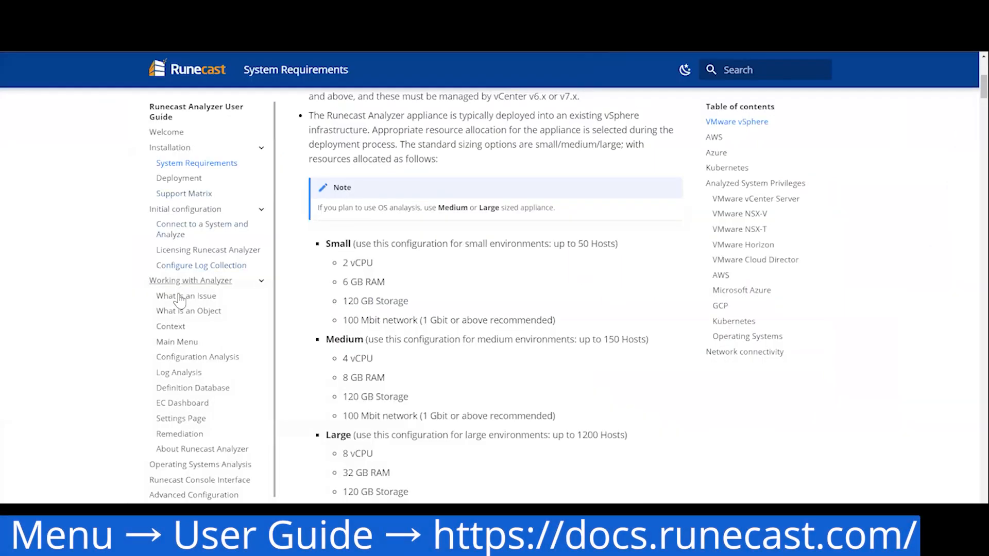
Step: Open the Licensing Runecast Analyzer article in the user guide and skim it from start to end
left_click(209, 250)
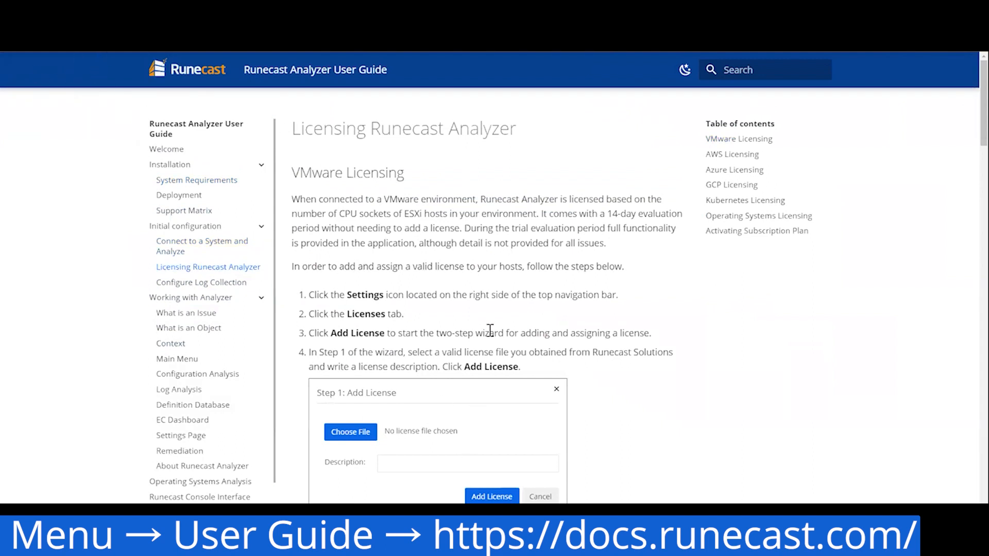
scroll(489, 329, "down", 10)
scroll(489, 309, "up", 15)
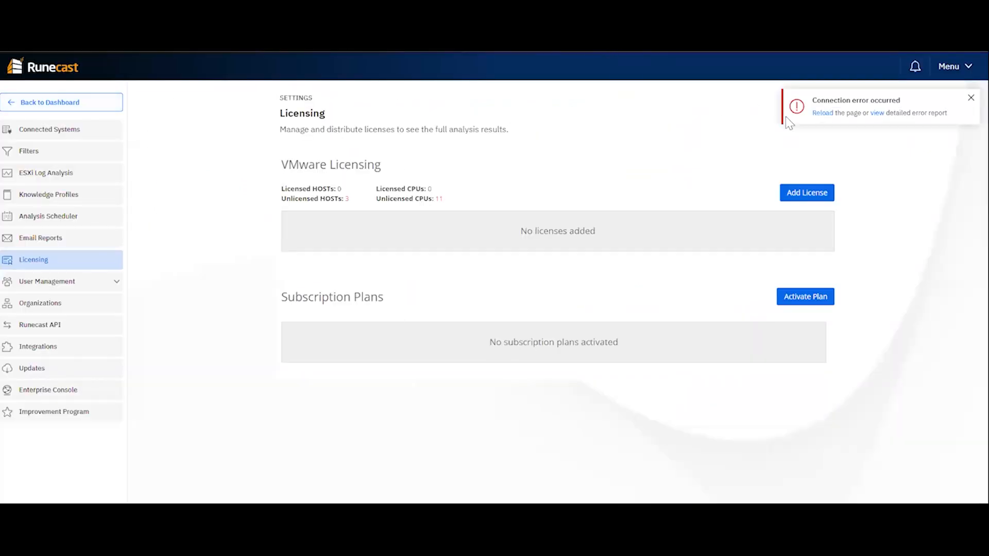
Step: Dismiss the error notification, open the User Guide from the Licensing page, and review the VMware license instructions
left_click(954, 69)
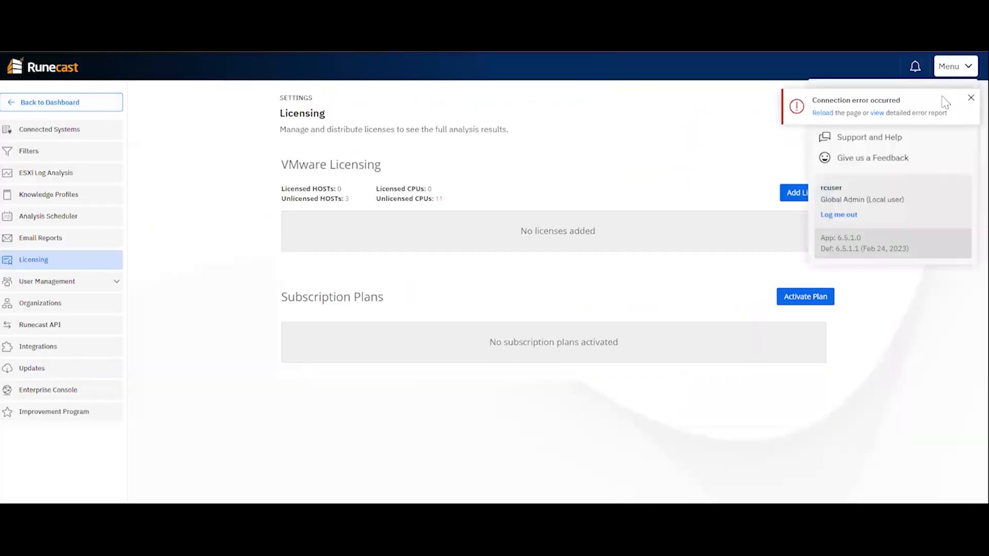
left_click(969, 98)
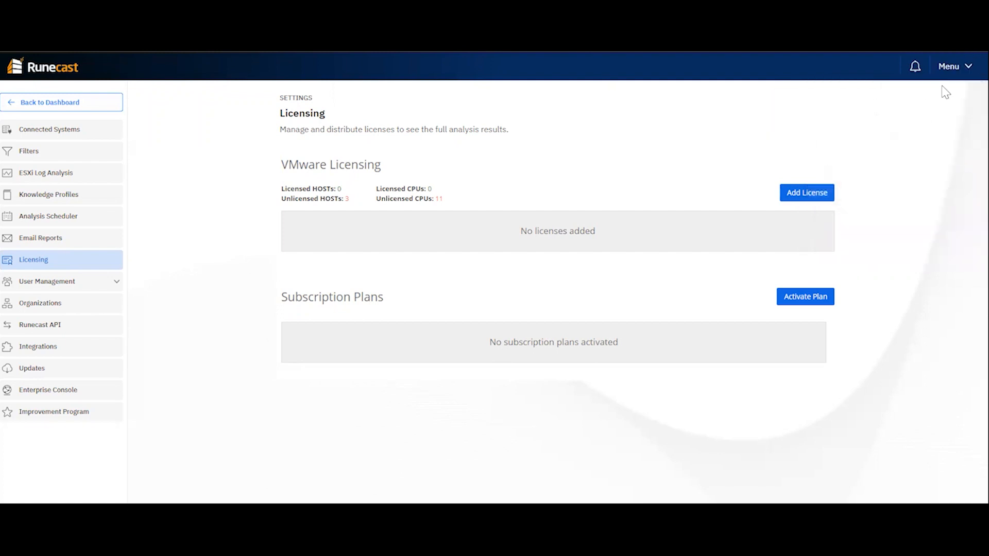
left_click(962, 69)
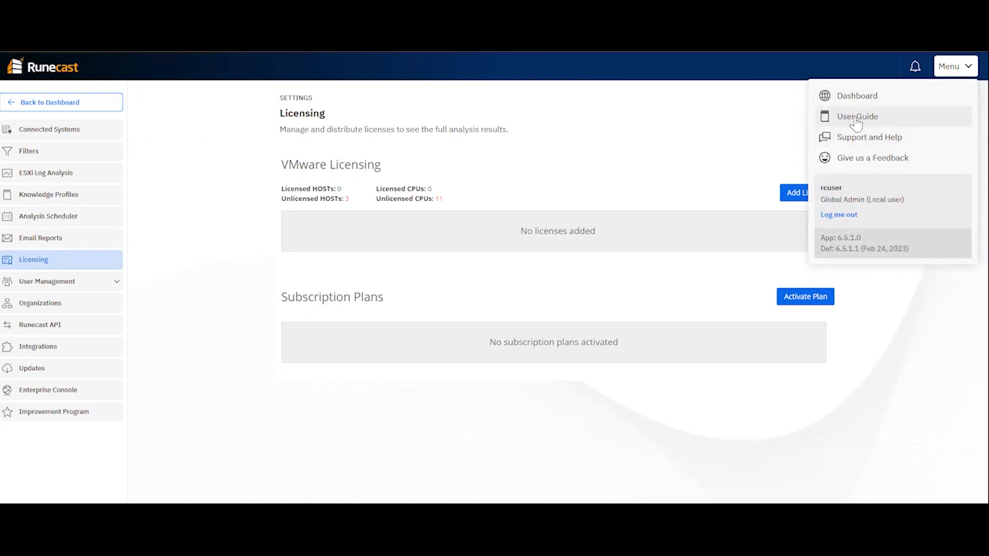
left_click(858, 117)
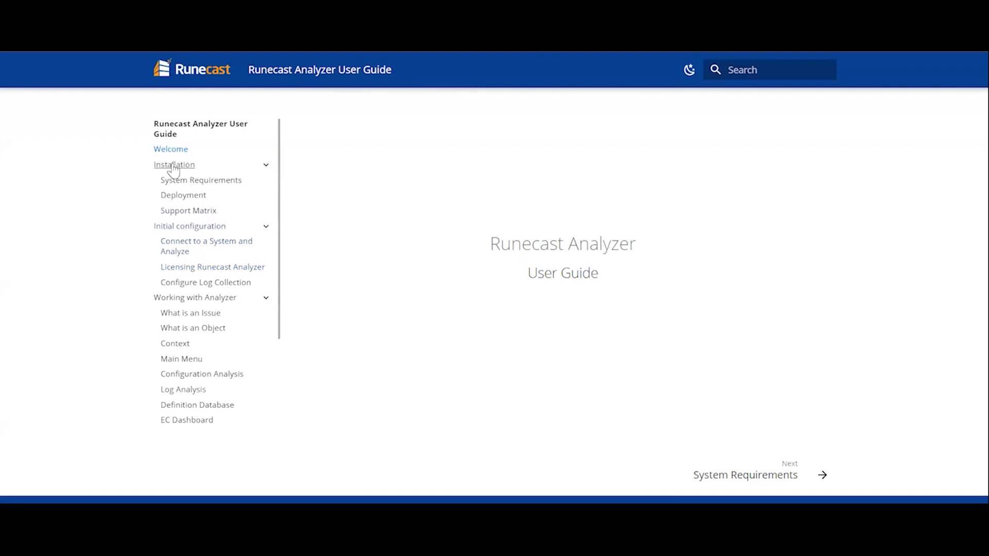
left_click(202, 268)
scroll(582, 260, "down", 7)
scroll(590, 131, "up", 5)
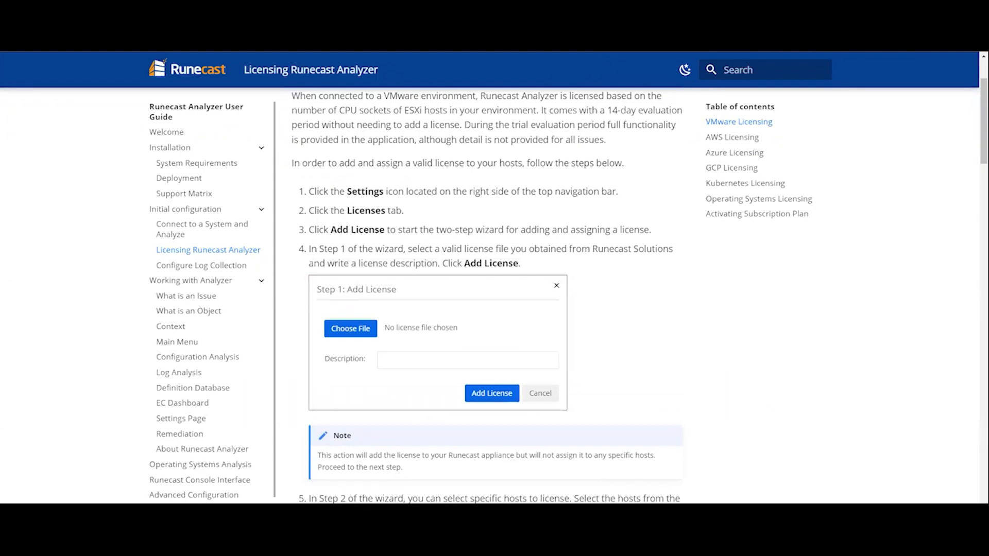
scroll(487, 294, "up", 3)
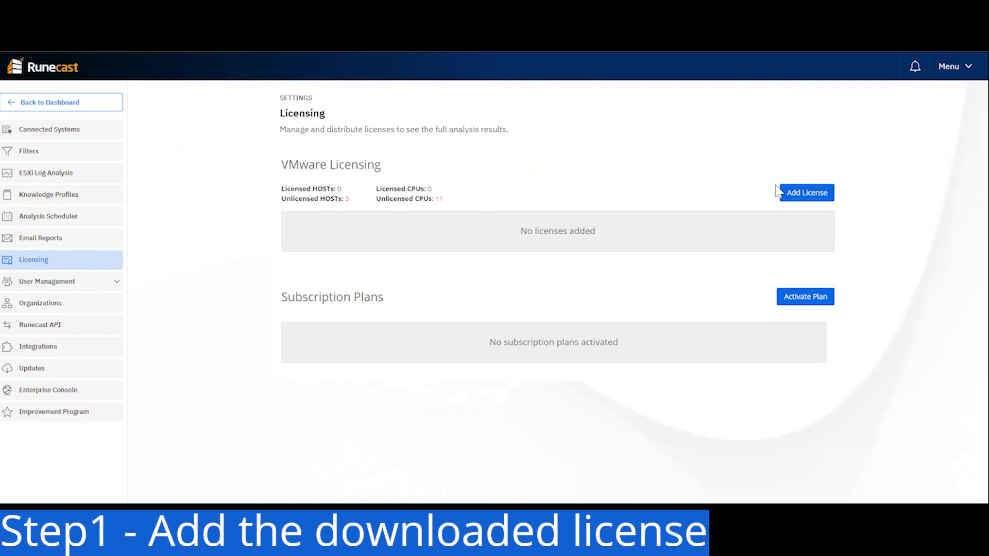
Step: Start adding a VMware license and choose the file Runecast_vCenter_License_2024-03-01.lic
left_click(806, 195)
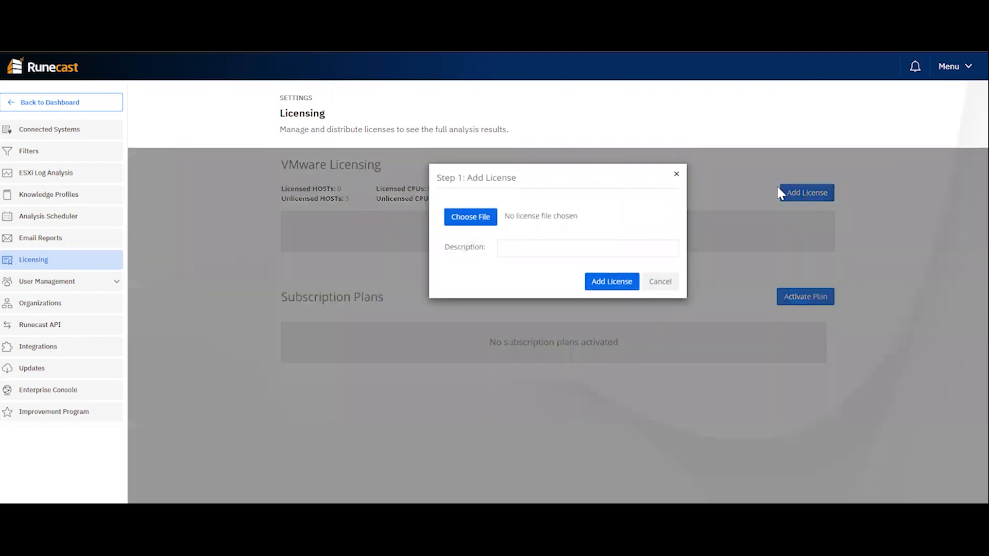
left_click(475, 221)
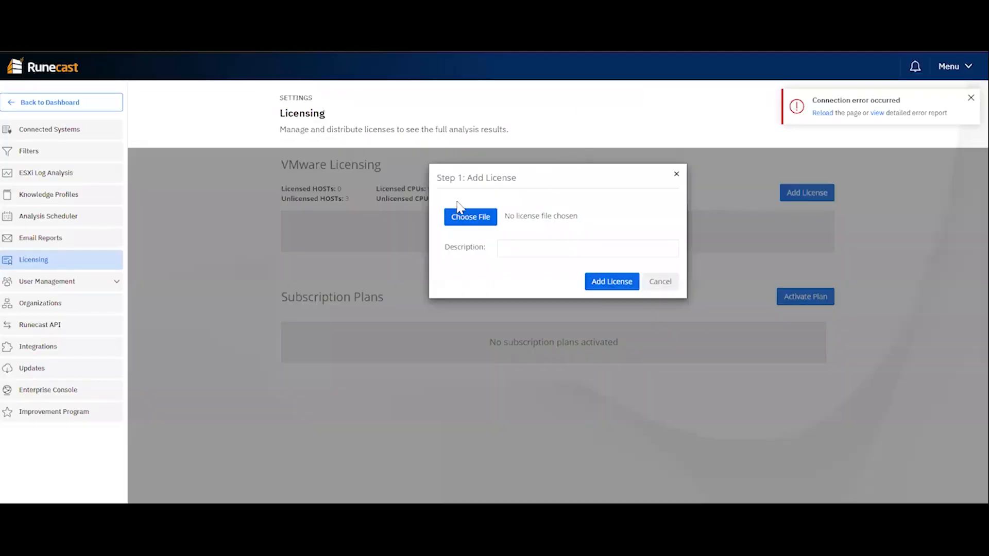
left_click(470, 218)
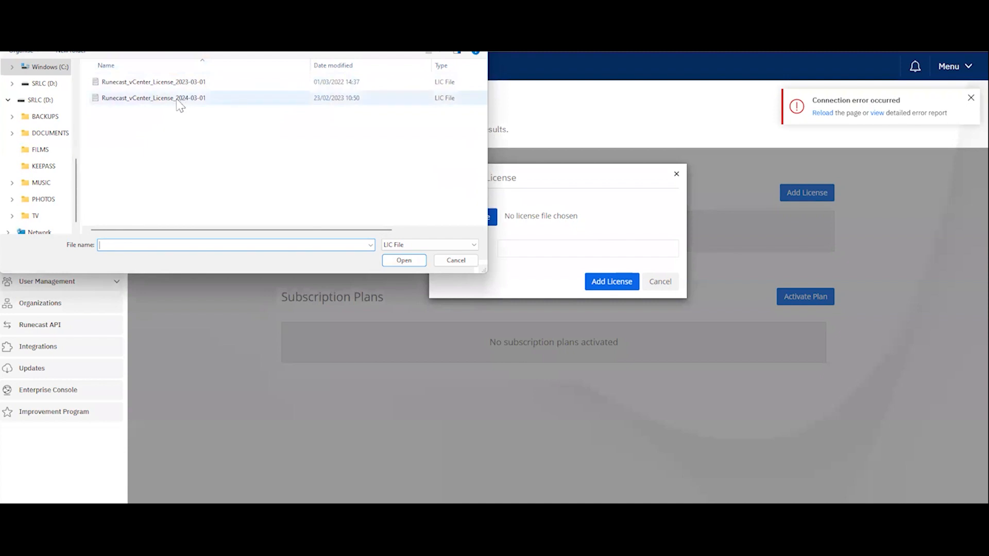
left_click(158, 103)
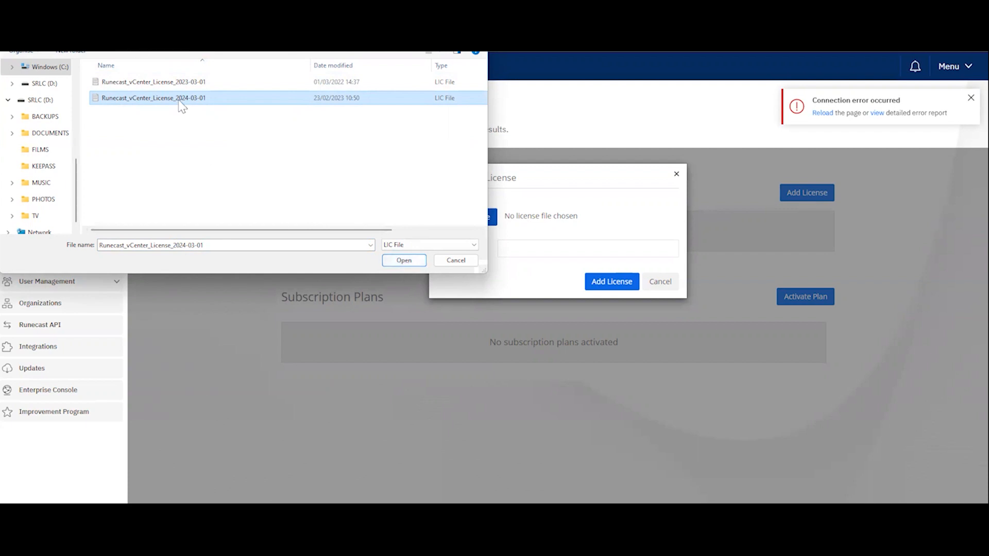
left_click(403, 260)
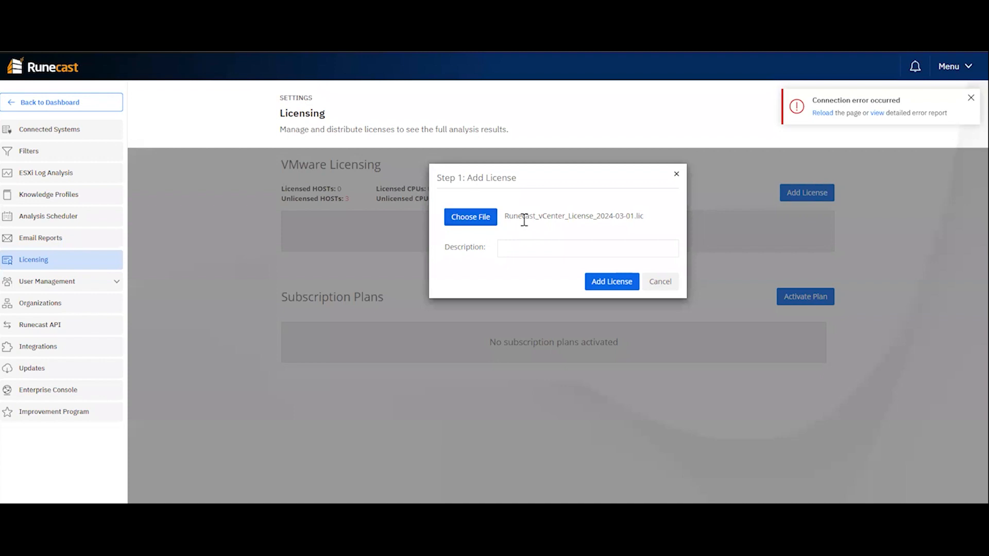
Step: Set the license description to VMWare, add the license, and dismiss the error notification
left_click(519, 245)
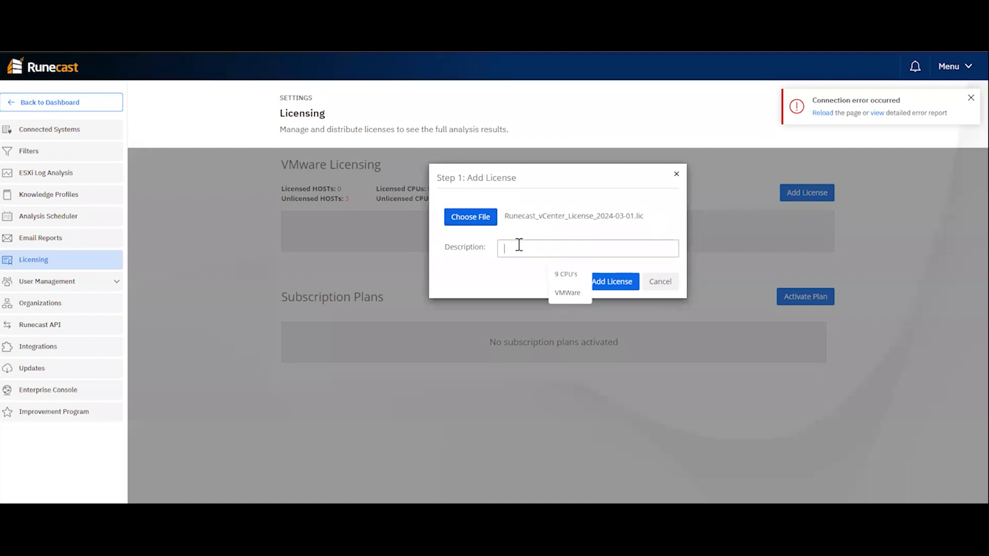
left_click(567, 292)
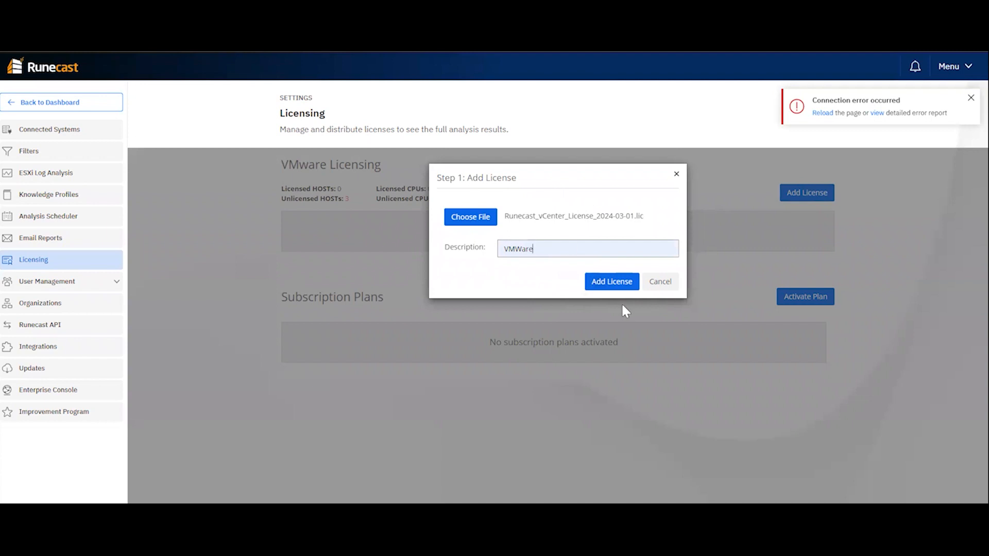
left_click(616, 287)
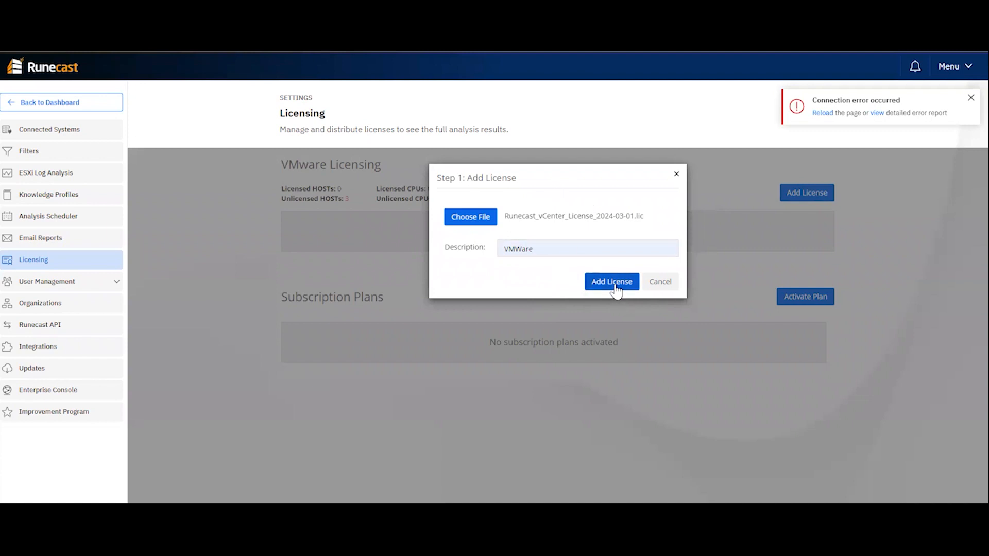
left_click(970, 99)
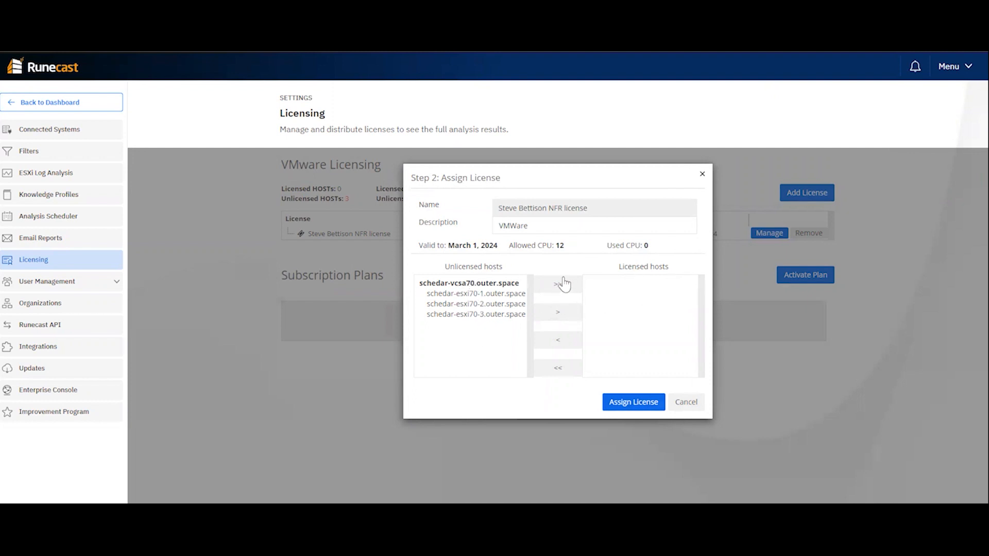
Step: Assign the license to all unlicensed hosts under schedar-vcsa70.outer.space and expand the license entry down to its individual hosts
left_click(496, 295)
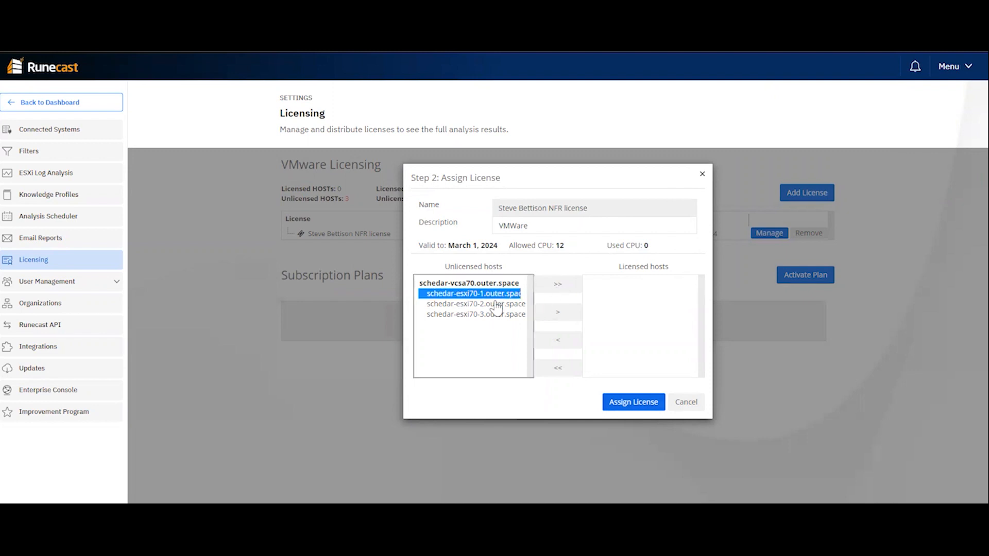
left_click(505, 314)
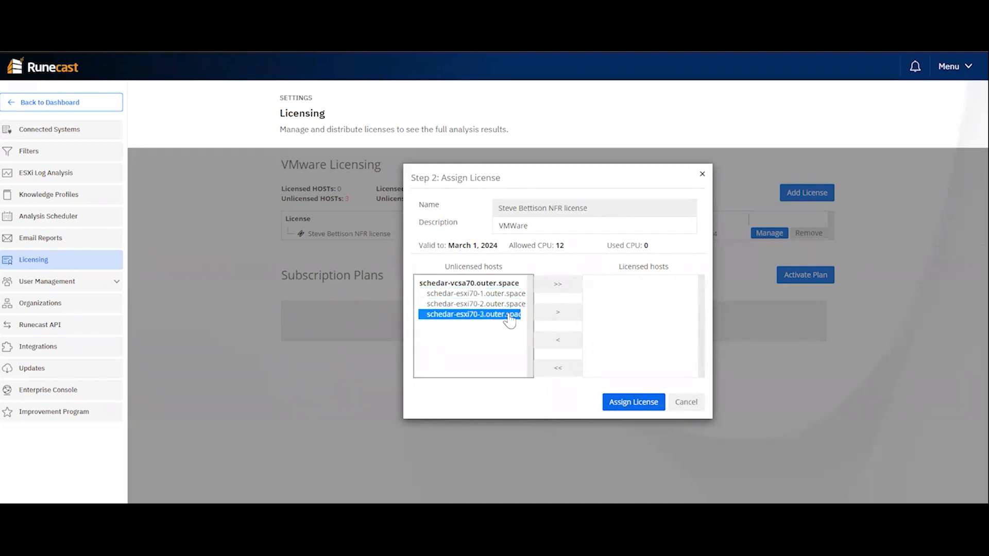
left_click(557, 286)
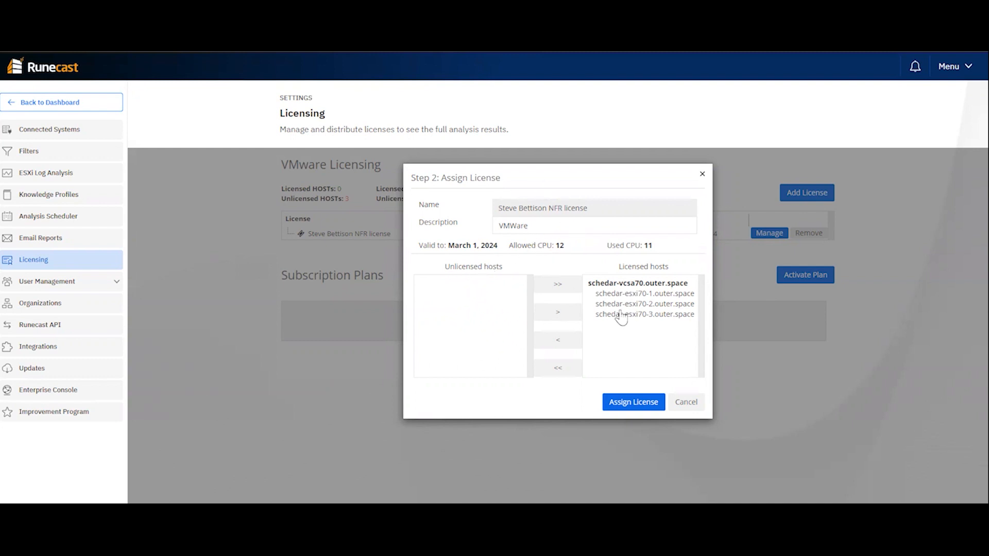
left_click(637, 405)
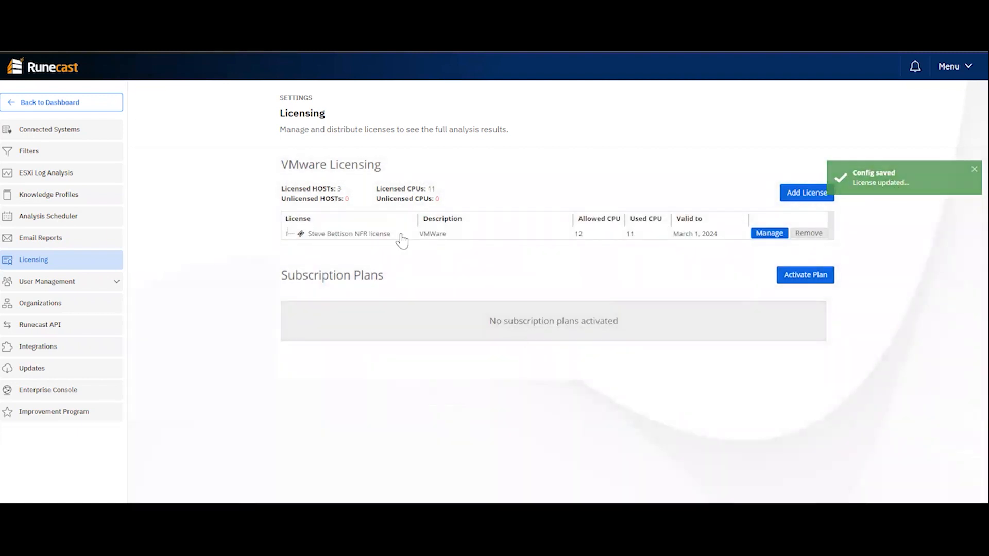
left_click(289, 234)
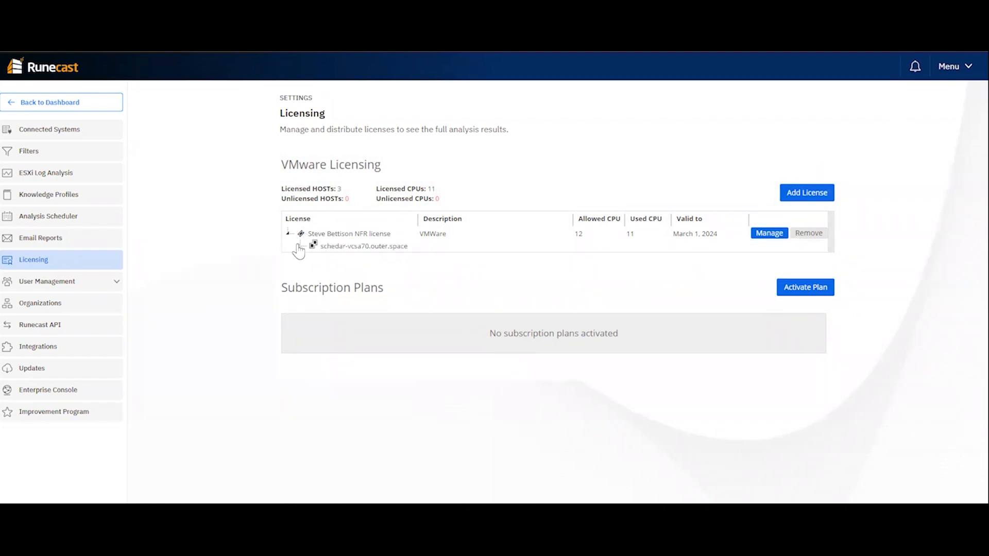
left_click(300, 246)
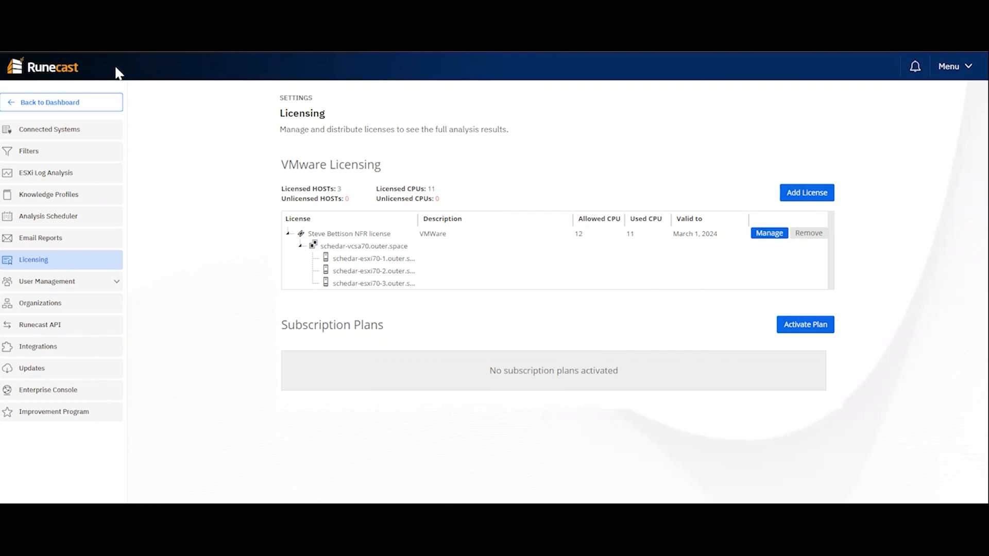
Step: Return to the dashboard and run a new analysis of schedar-vcsa70.outer.space
left_click(62, 106)
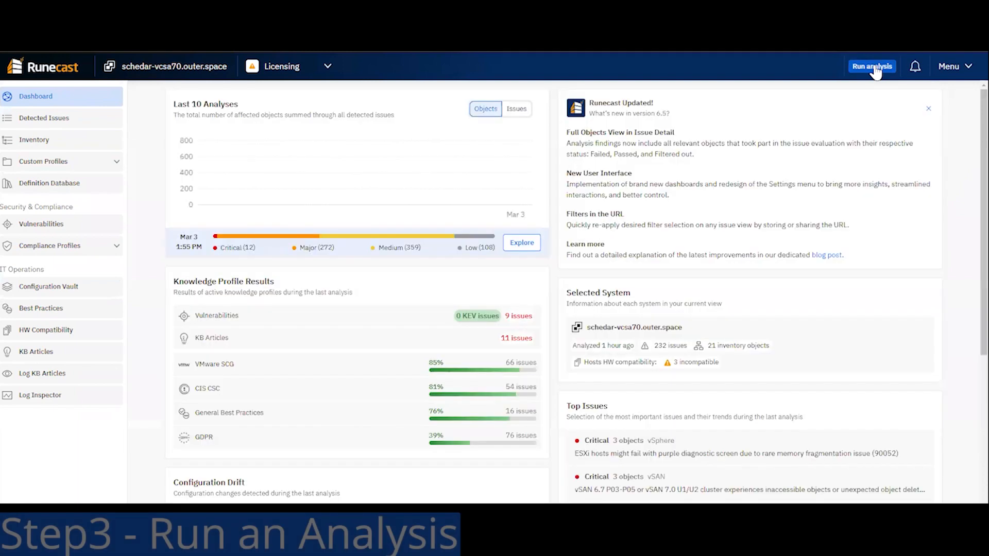
left_click(874, 68)
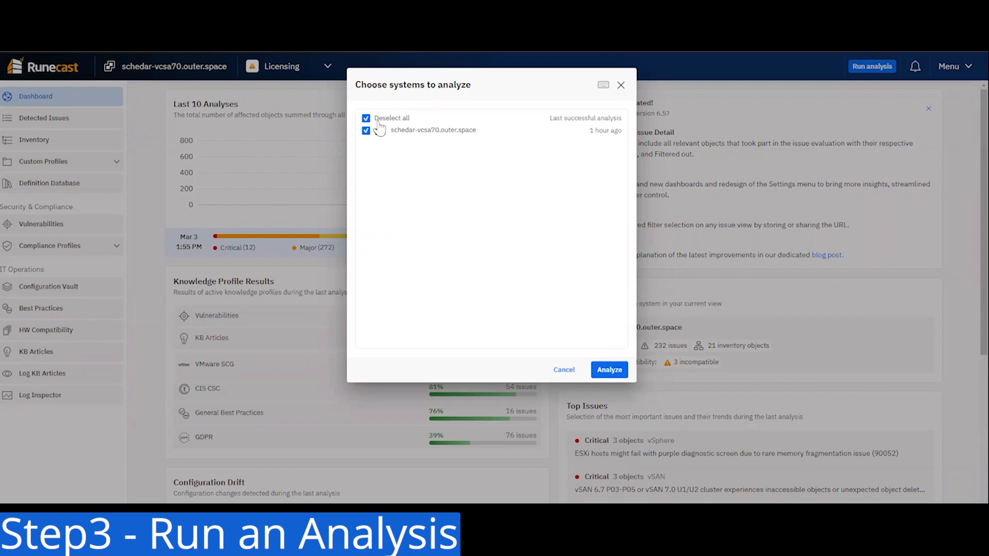
left_click(610, 374)
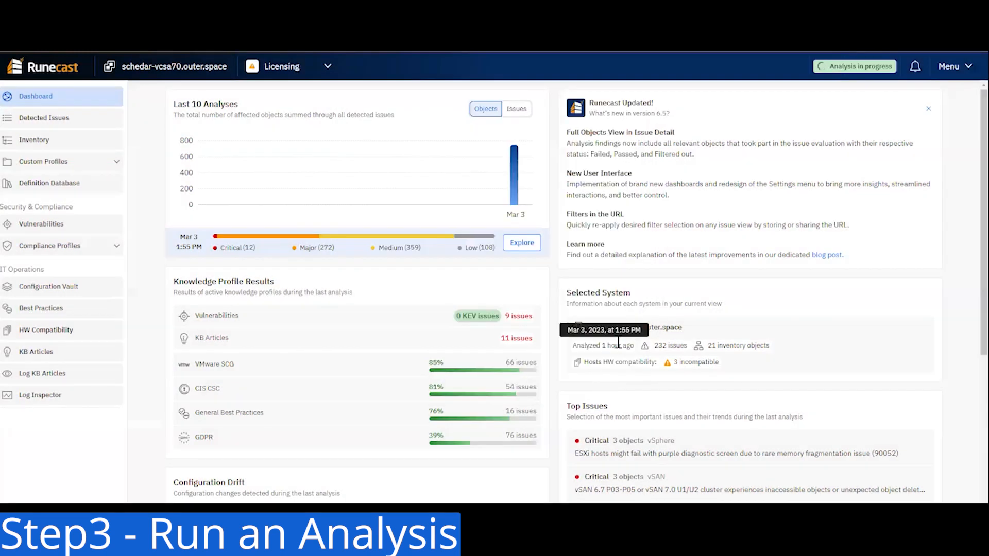
mouse_move(458, 367)
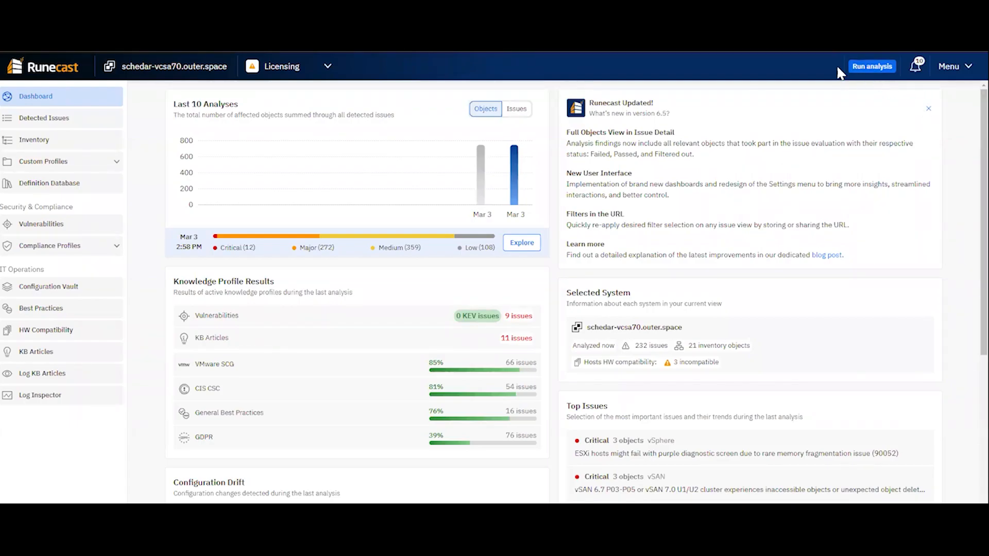
Step: Review the analysis notifications and the Licensing alert details, closing each list once checked
left_click(915, 72)
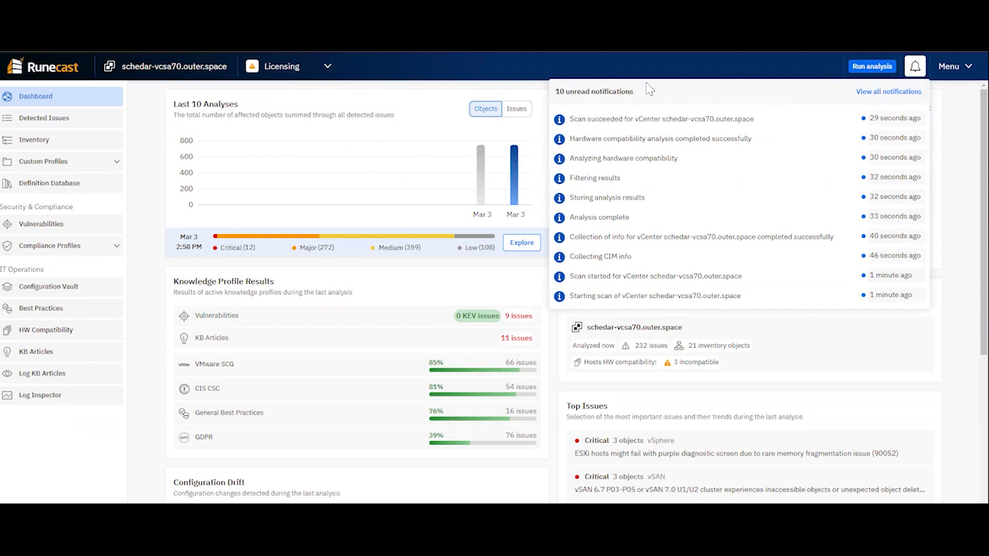
left_click(415, 66)
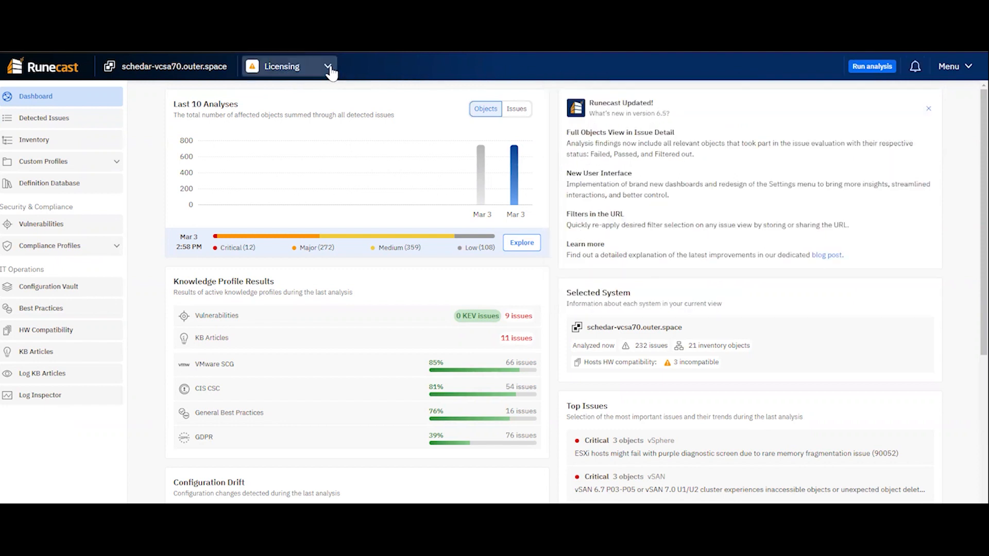
left_click(329, 67)
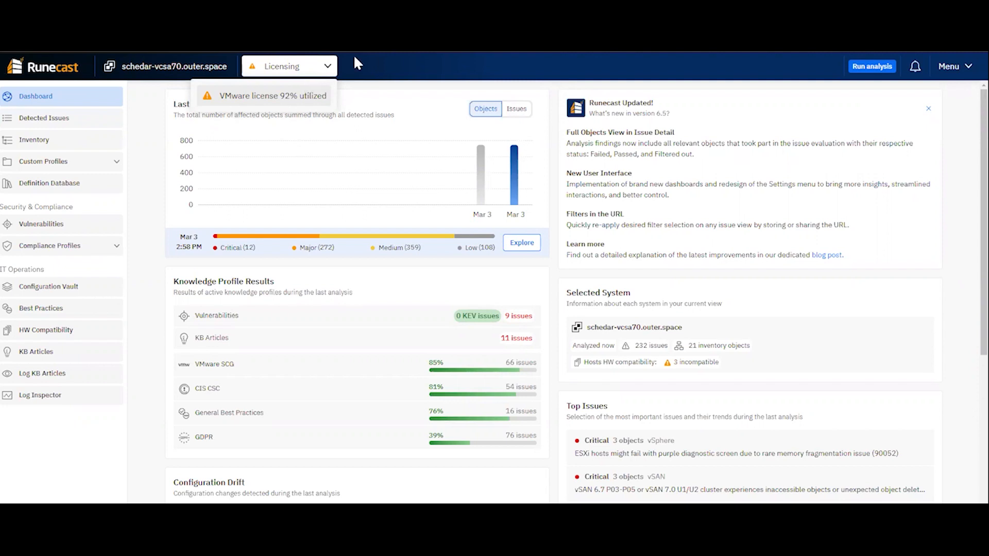
left_click(328, 68)
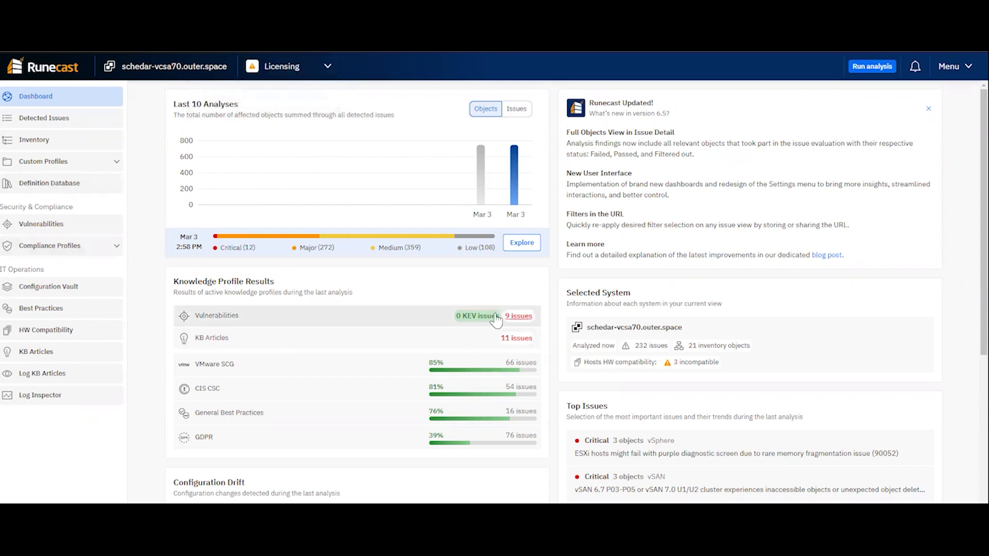
Step: Open the Vulnerabilities results from the dashboard, look through the list of CVEs, and dismiss the connection error notification
left_click(278, 318)
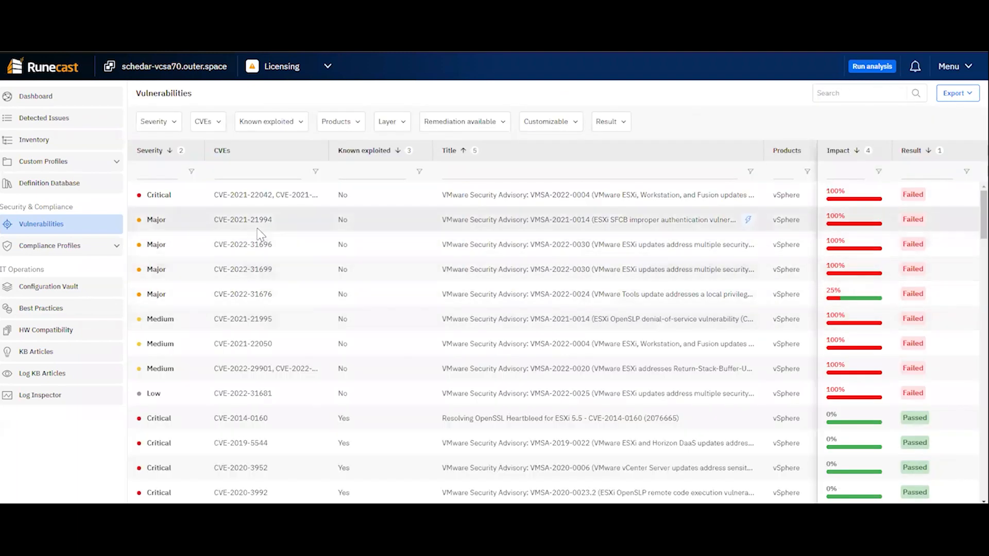
scroll(258, 232, "down", 10)
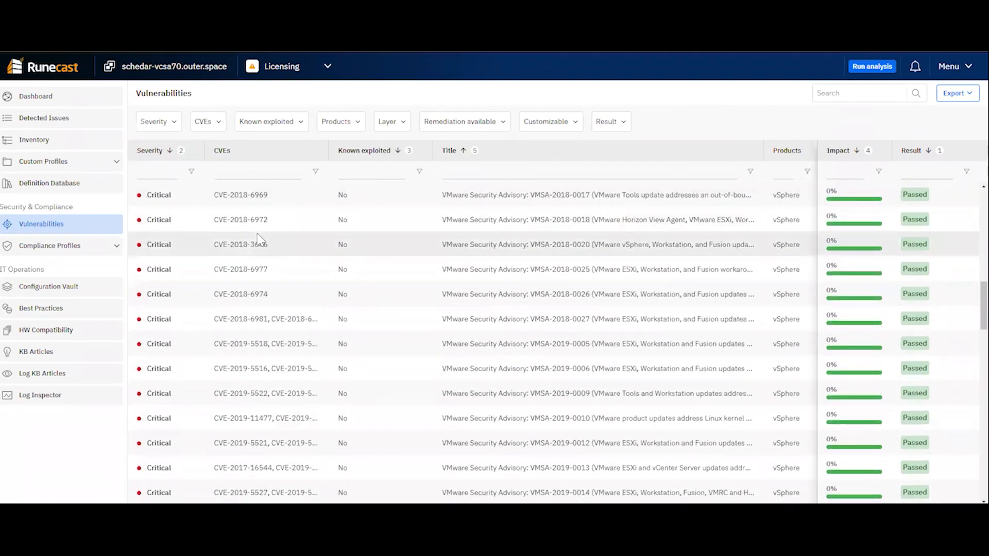
scroll(259, 239, "down", 10)
scroll(405, 324, "up", 6)
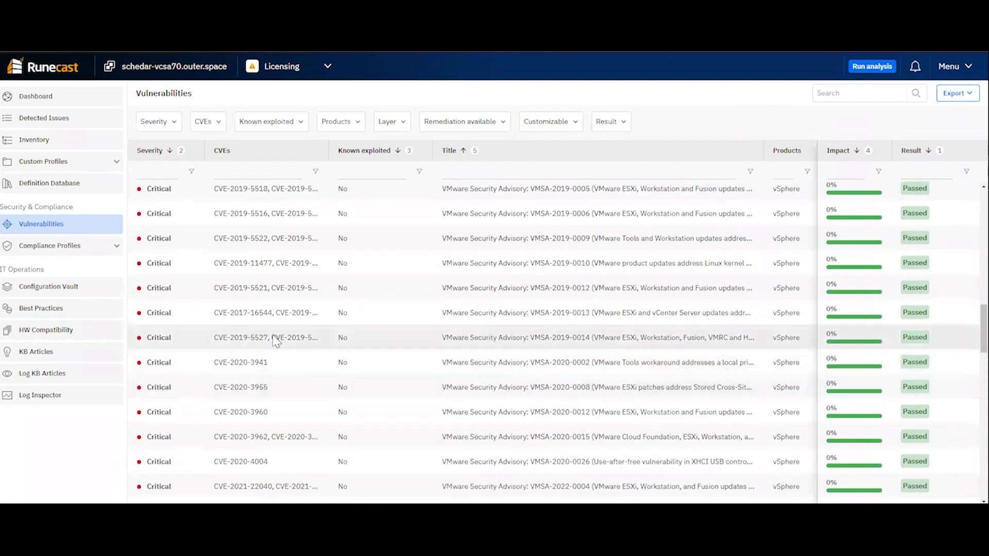
scroll(276, 341, "down", 10)
scroll(273, 330, "up", 12)
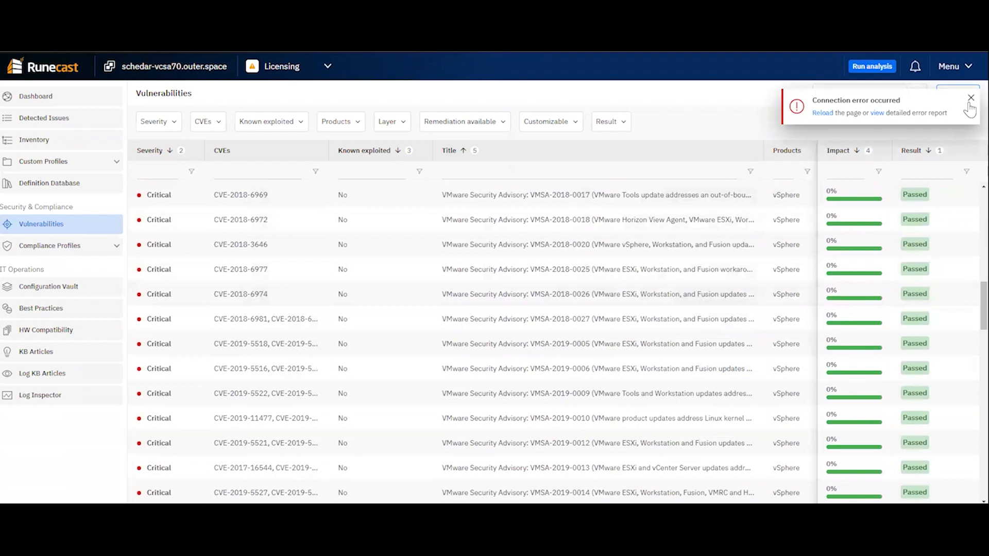
left_click(971, 99)
scroll(235, 360, "up", 5)
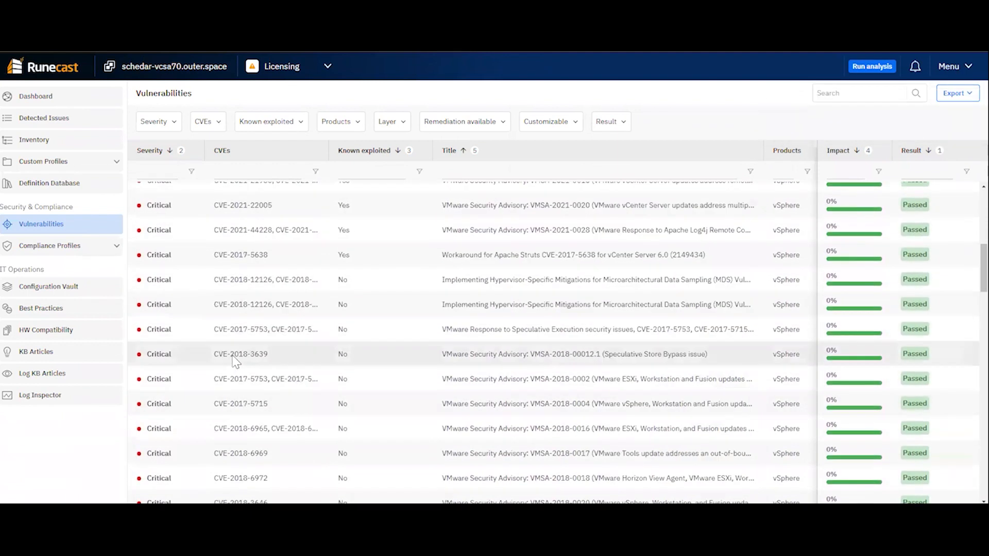
scroll(234, 361, "up", 8)
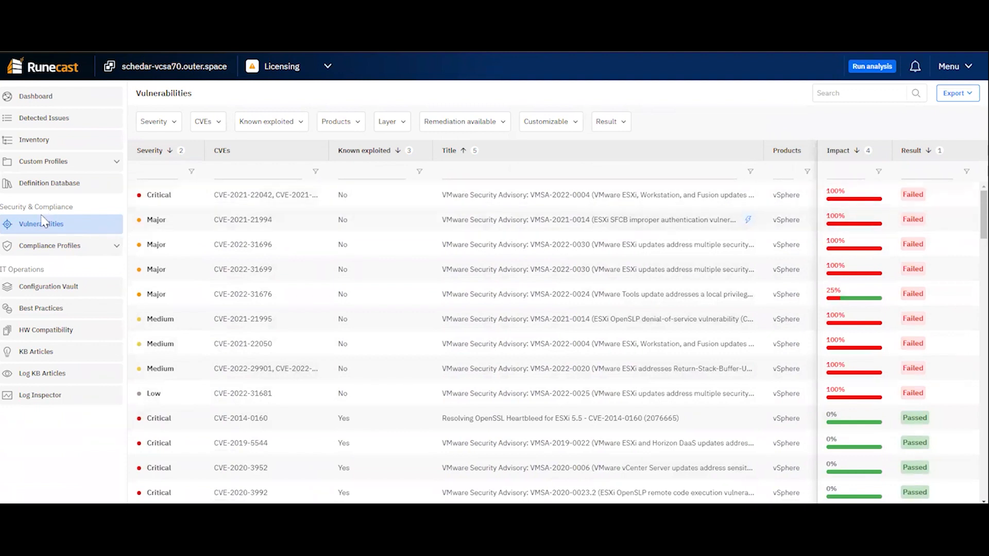
Step: Read the issue description of the critical VMSA-2022-0004 advisory for CVE-2021-22042, and close its details
left_click(275, 202)
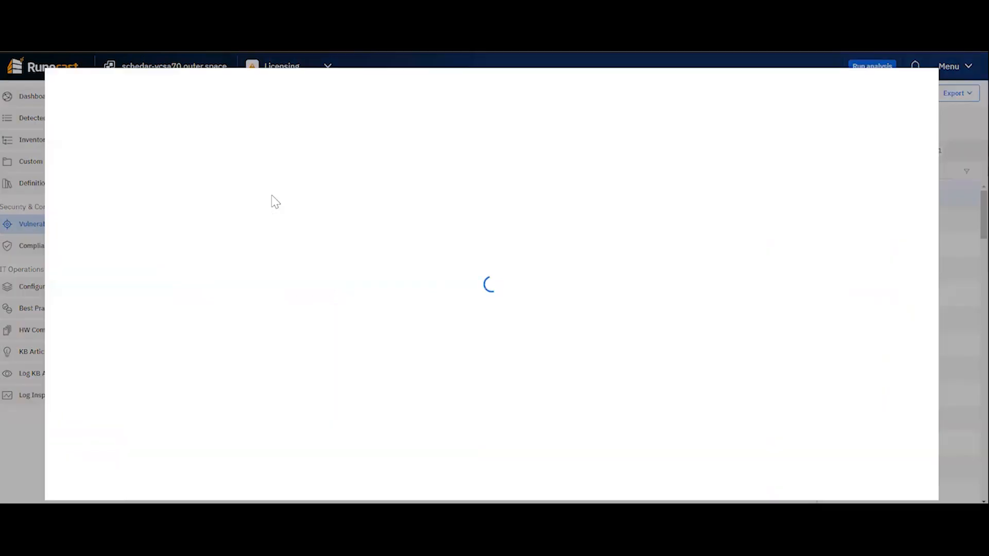
scroll(465, 463, "down", 5)
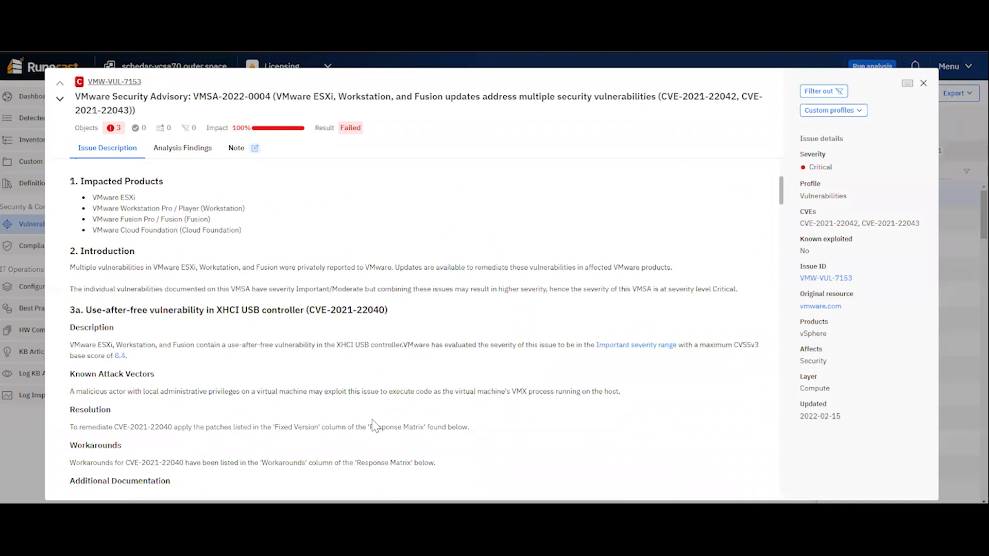
scroll(387, 413, "up", 5)
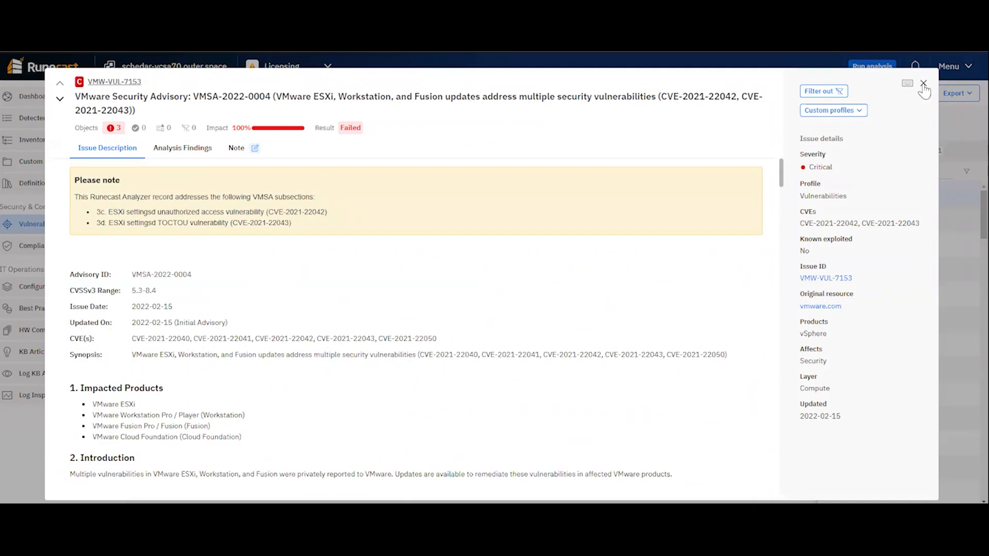
left_click(923, 85)
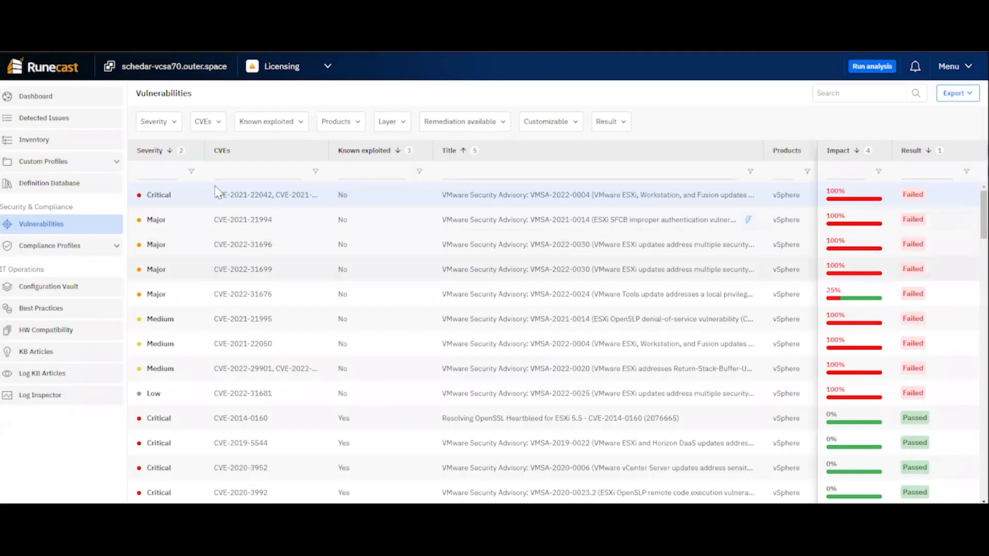